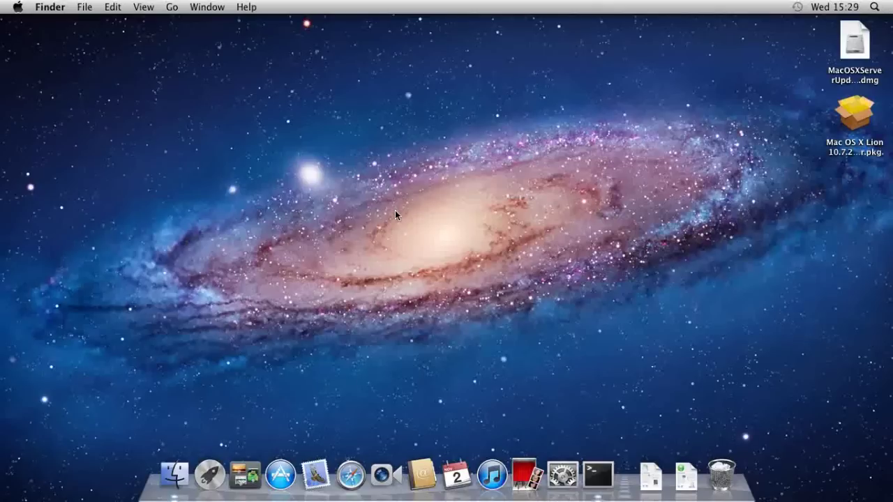
pyautogui.click(845, 120)
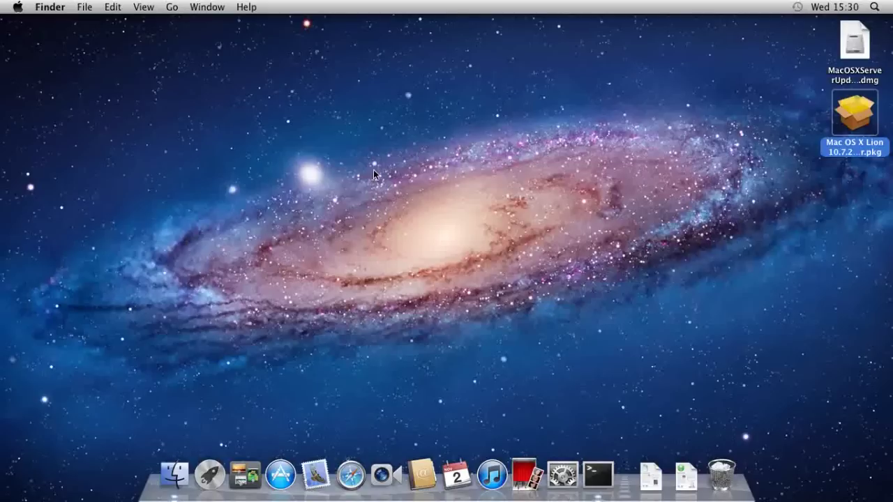
pyautogui.click(846, 61)
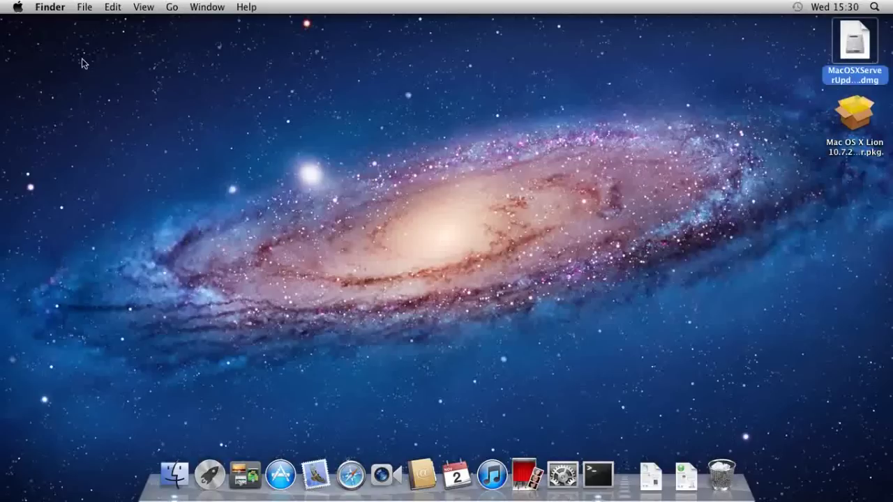
pyautogui.click(18, 8)
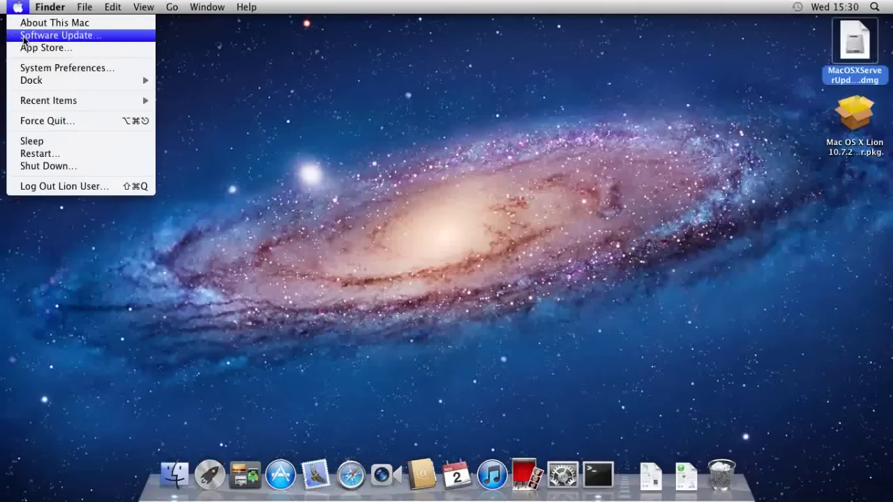
pyautogui.click(540, 142)
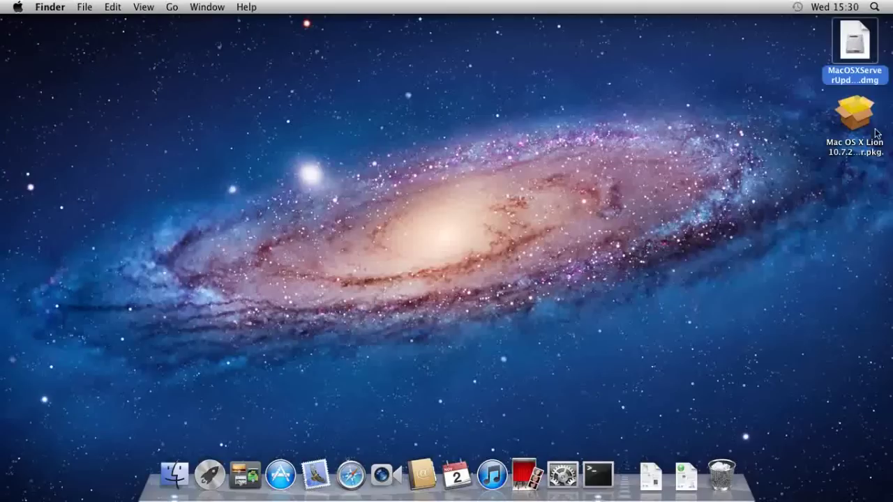
# - Open the MacOSXServerUpdCombo10.7.2.dmg disk image from the desktop and let it mount
pyautogui.doubleClick(841, 46)
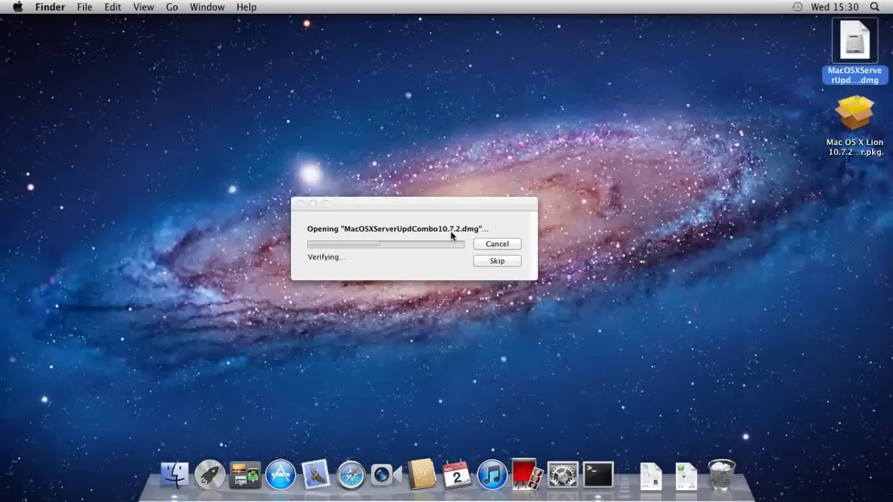
pyautogui.rightClick(851, 124)
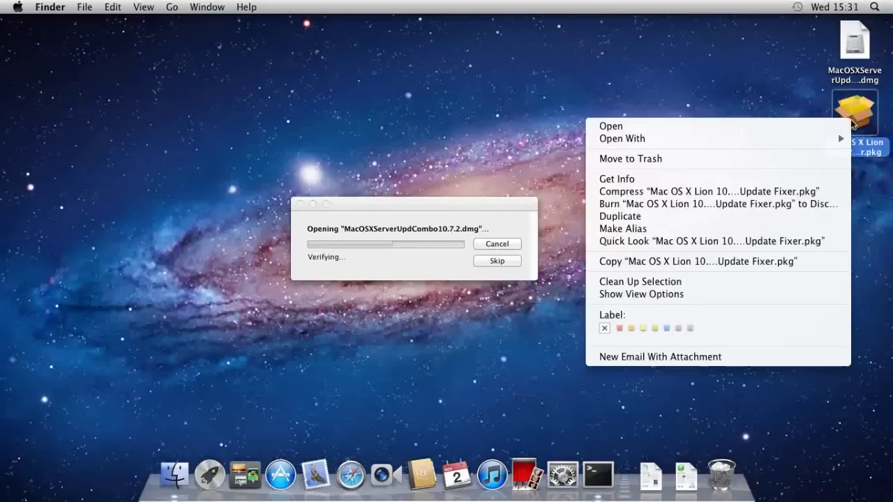
pyautogui.click(627, 78)
pyautogui.click(624, 141)
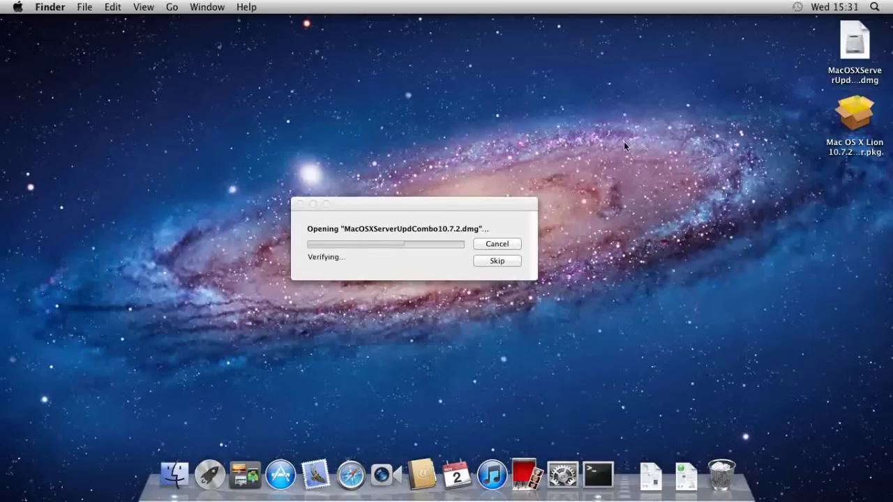
pyautogui.click(391, 221)
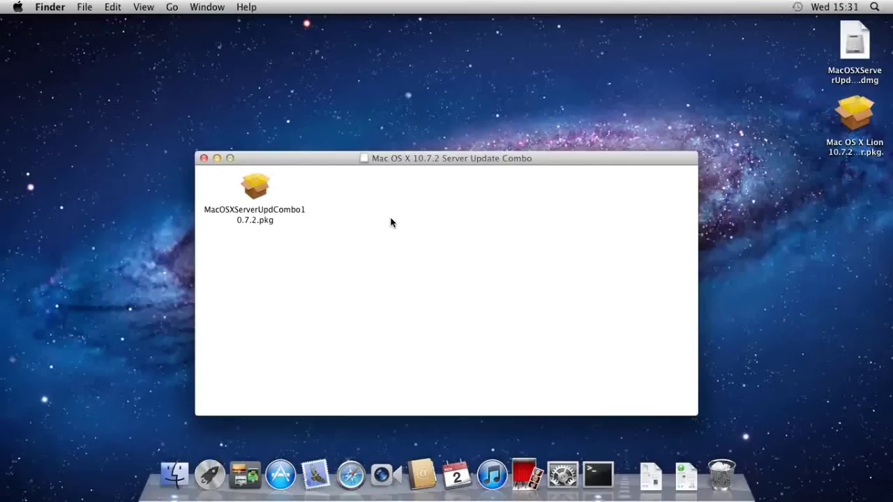
# - Launch the MacOSXServerUpdCombo10.7.2.pkg installer package and close the disk image window
pyautogui.click(259, 183)
pyautogui.doubleClick(259, 182)
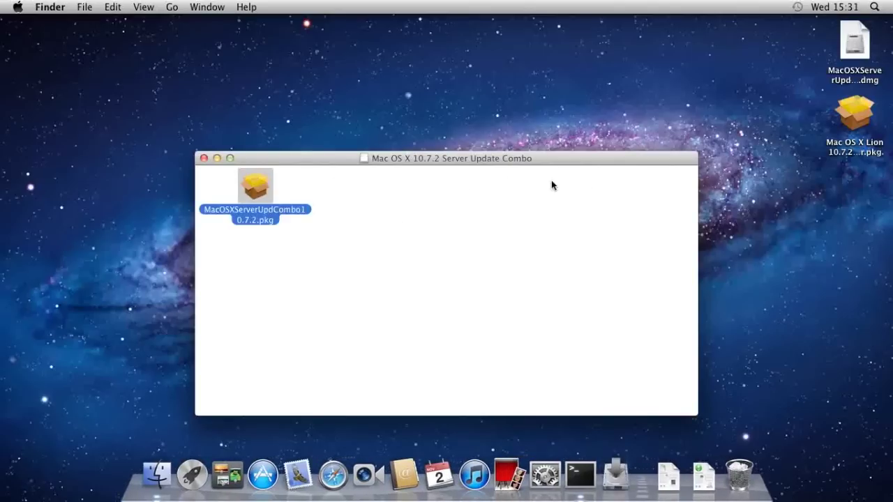
pyautogui.click(204, 159)
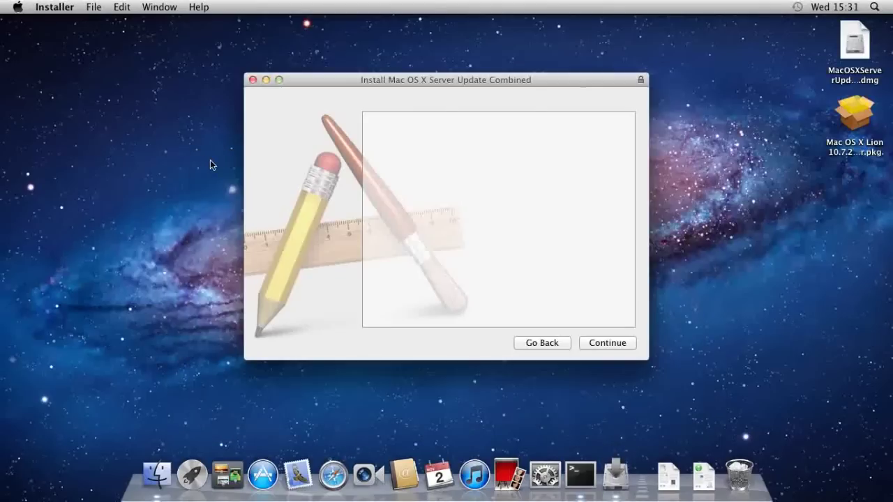
# - Advance the Mac OS X Server Update Combined installer through its introductory and license pages to the Installation Type page
pyautogui.click(588, 344)
pyautogui.click(596, 345)
pyautogui.click(600, 344)
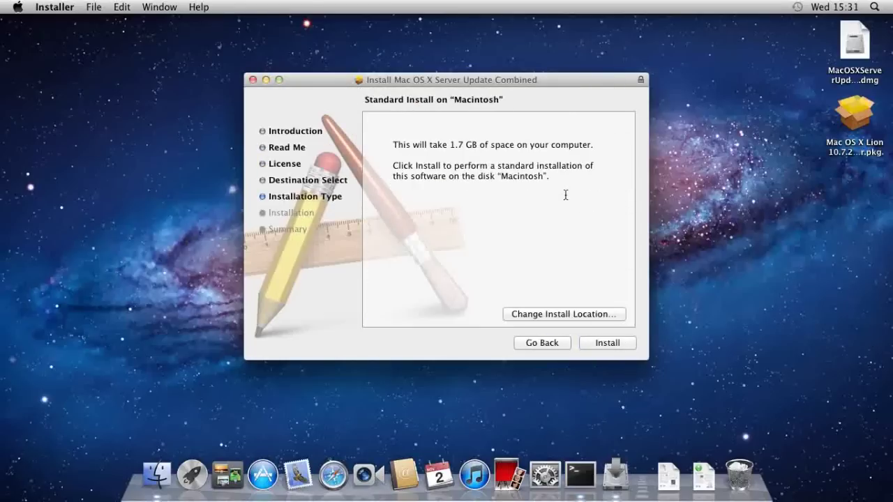
# - Start the standard install of the server update on the Macintosh disk, authorizing it with the account password
pyautogui.click(617, 345)
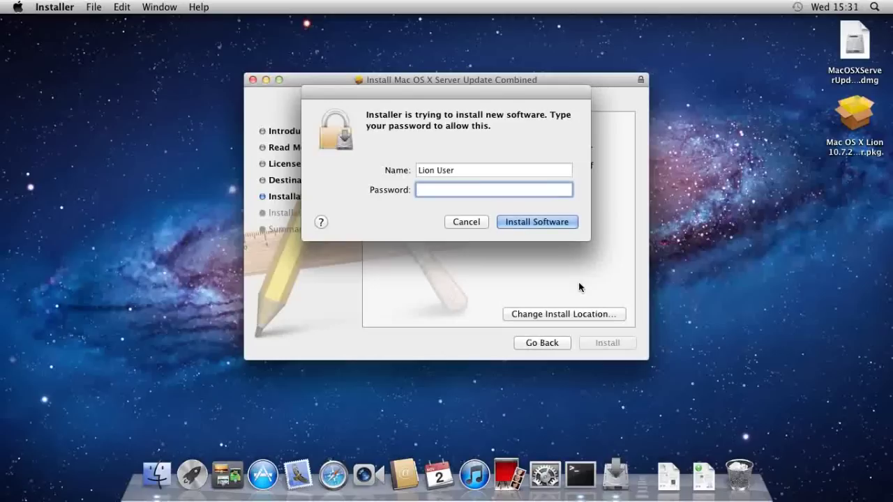
pyautogui.write('••••••••')
pyautogui.press('Return')
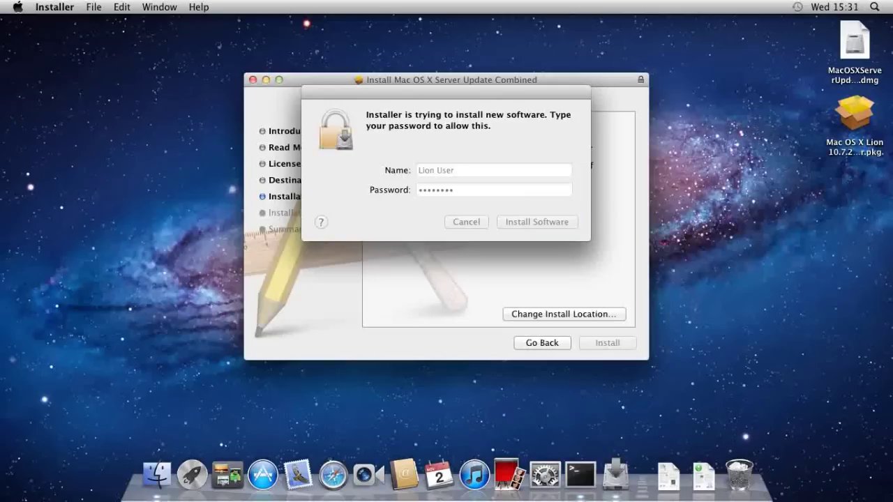
pyautogui.press('Return')
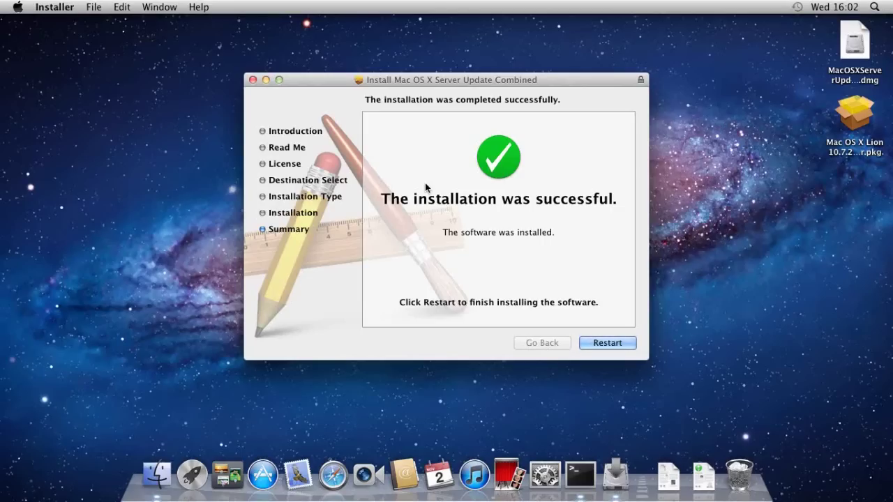
# - Without restarting, launch the Mac OS X Lion 10.7.2 Update Fixer package from the desktop
pyautogui.click(850, 127)
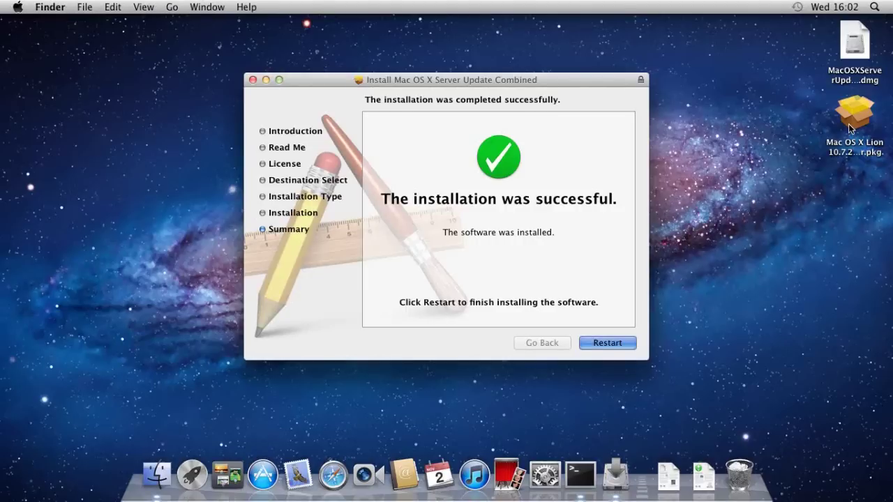
pyautogui.click(852, 116)
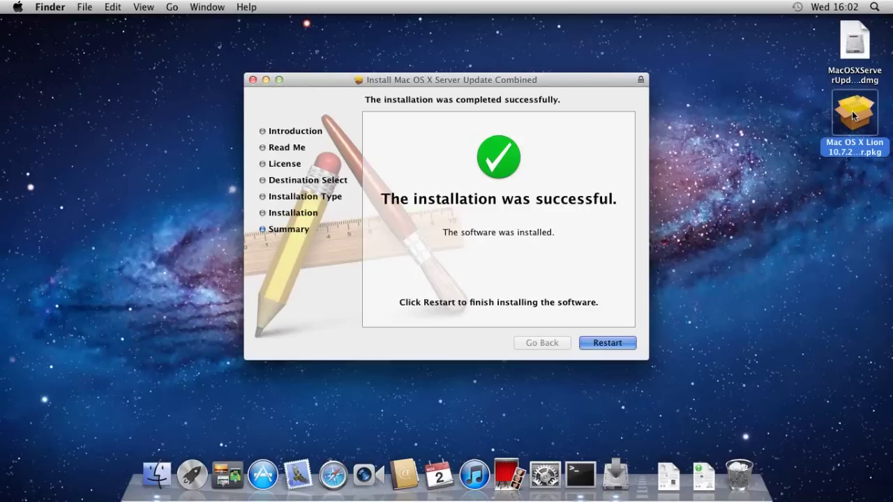
pyautogui.doubleClick(853, 116)
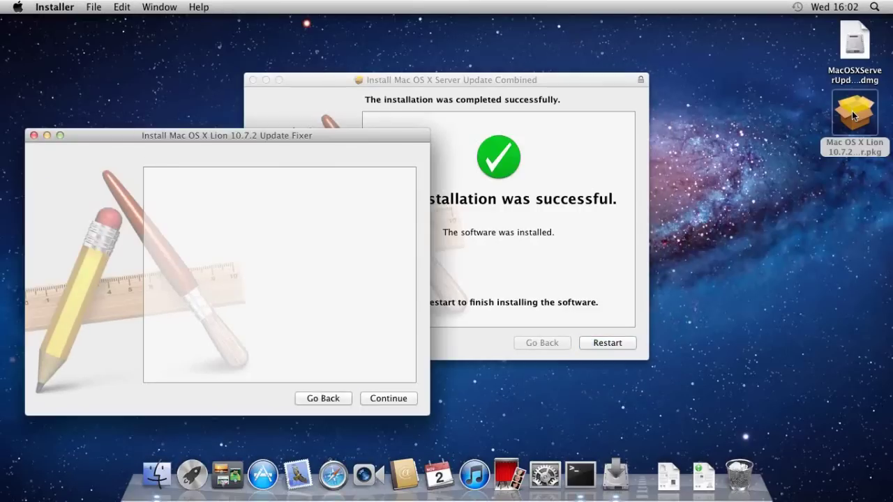
# - Go through the Update Fixer installer, agree to its license, and run the standard install on Macintosh, accepting the required restart
pyautogui.click(369, 397)
pyautogui.click(370, 398)
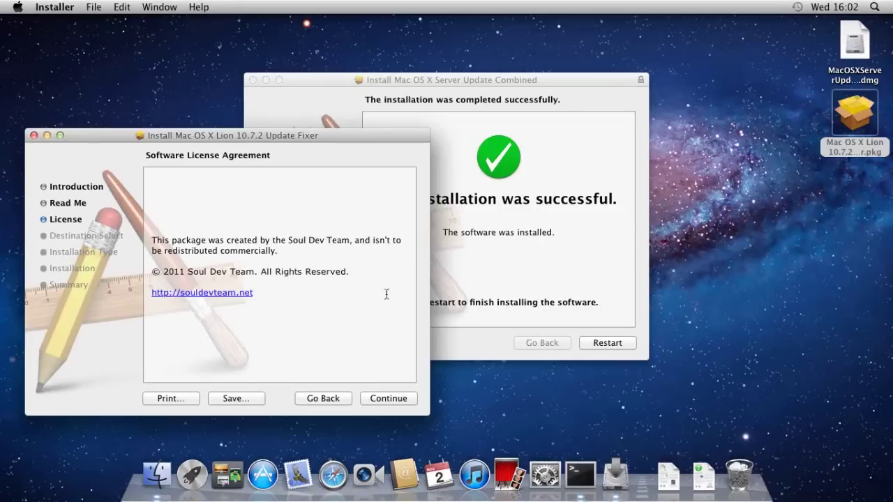
pyautogui.click(401, 396)
pyautogui.click(328, 245)
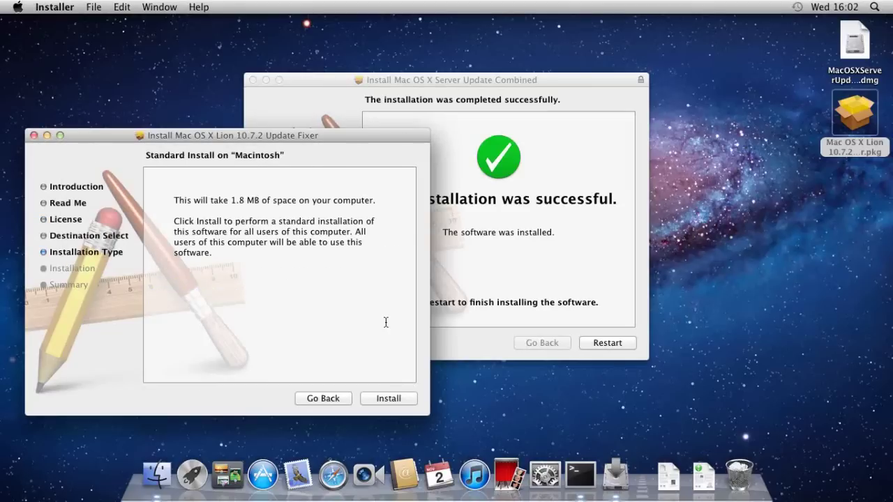
pyautogui.click(392, 399)
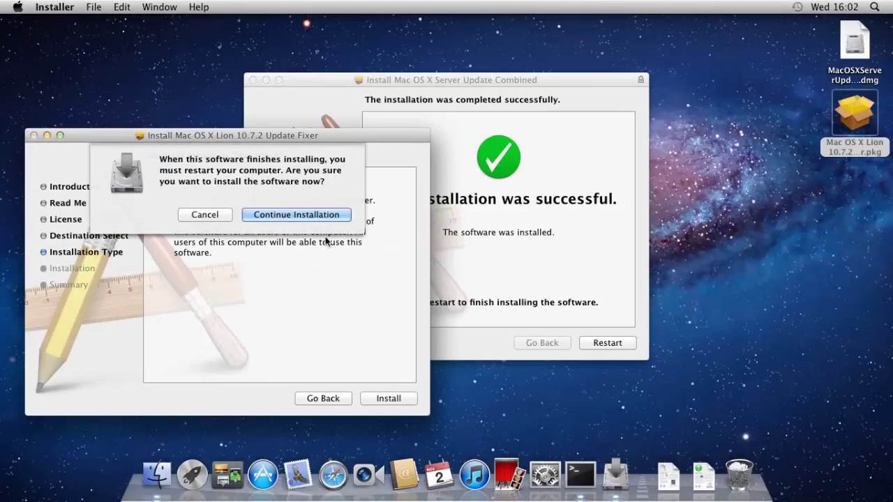
pyautogui.click(296, 215)
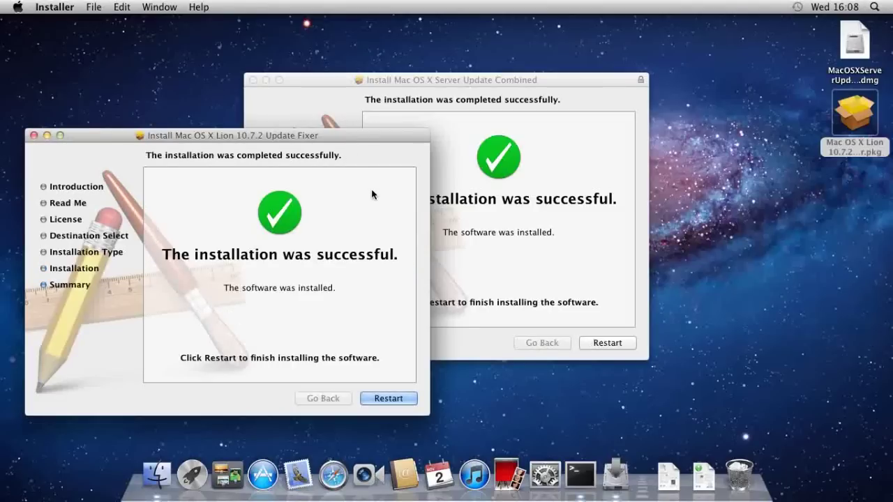
# - Finish the Update Fixer and Server Update Combined installers by restarting the computer
pyautogui.click(398, 399)
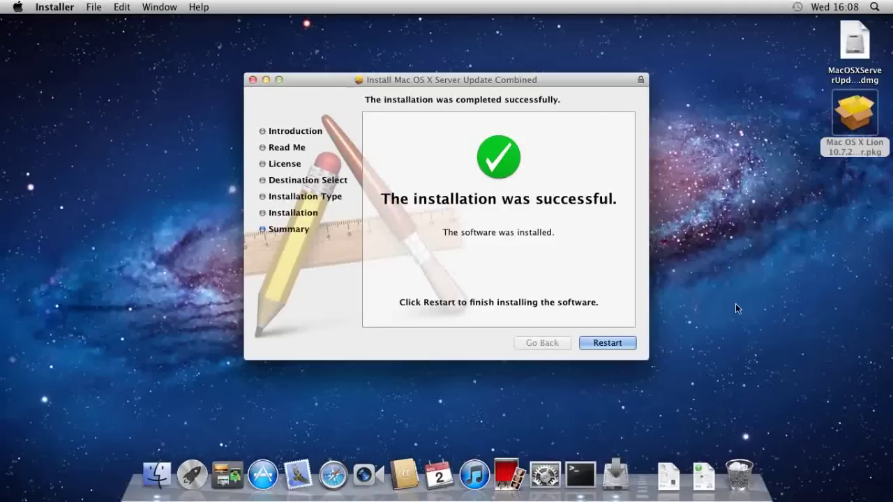
pyautogui.click(607, 342)
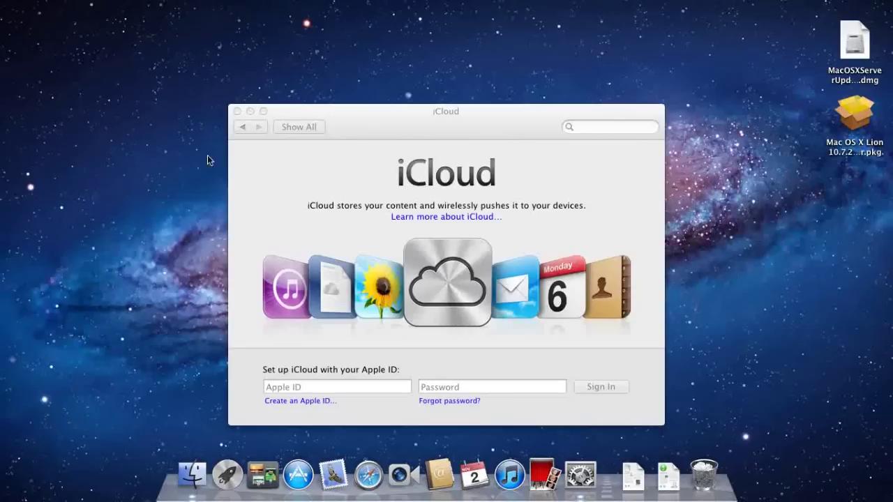
# - Move the iCloud preferences window up and leftward, and return focus to the Finder desktop
pyautogui.moveTo(437, 124); pyautogui.dragTo(322, 103)
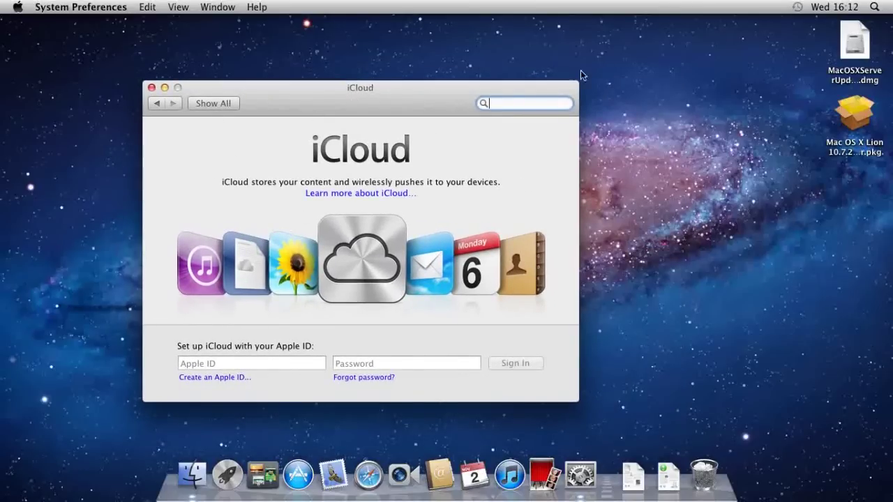
pyautogui.click(730, 87)
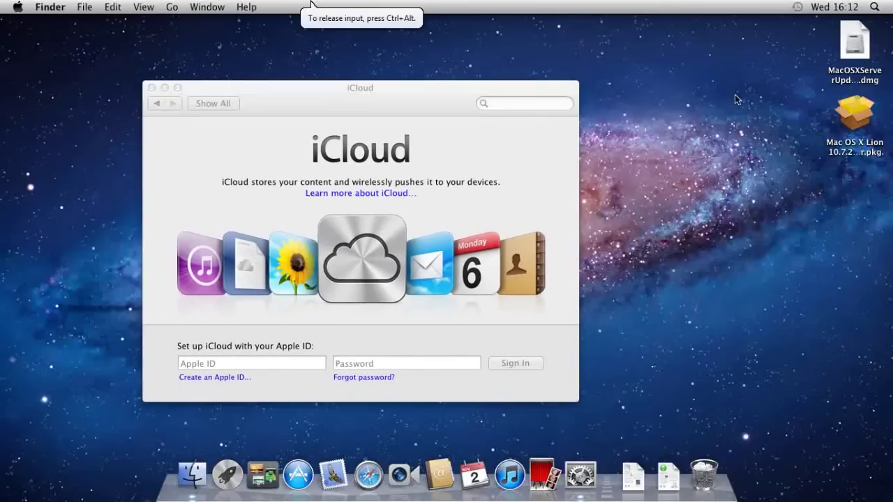